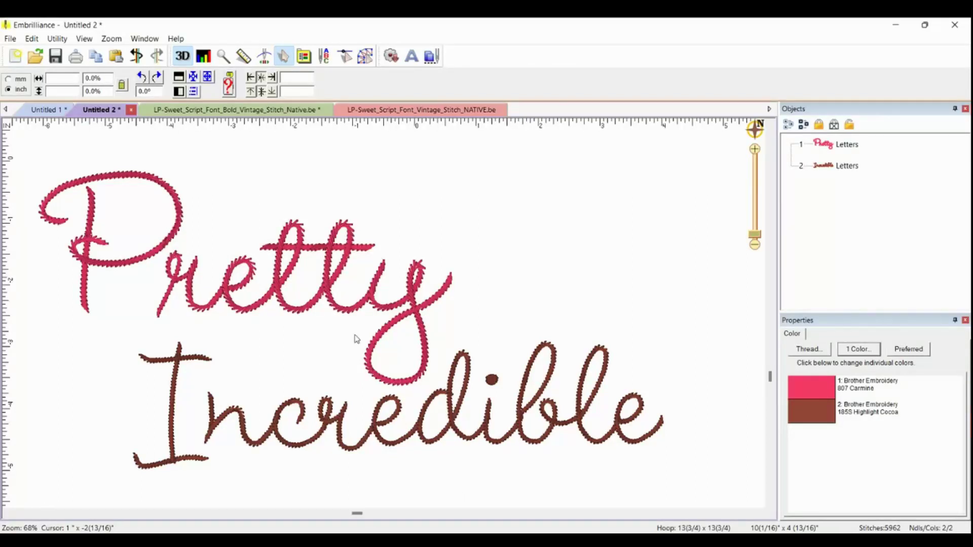
# Step: Enlarge the word "Incredible" slightly, to about 8 5/8 inches wide, keeping its proportions
pyautogui.click(385, 426)
pyautogui.moveTo(665, 341); pyautogui.dragTo(680, 288)
pyautogui.click(495, 235)
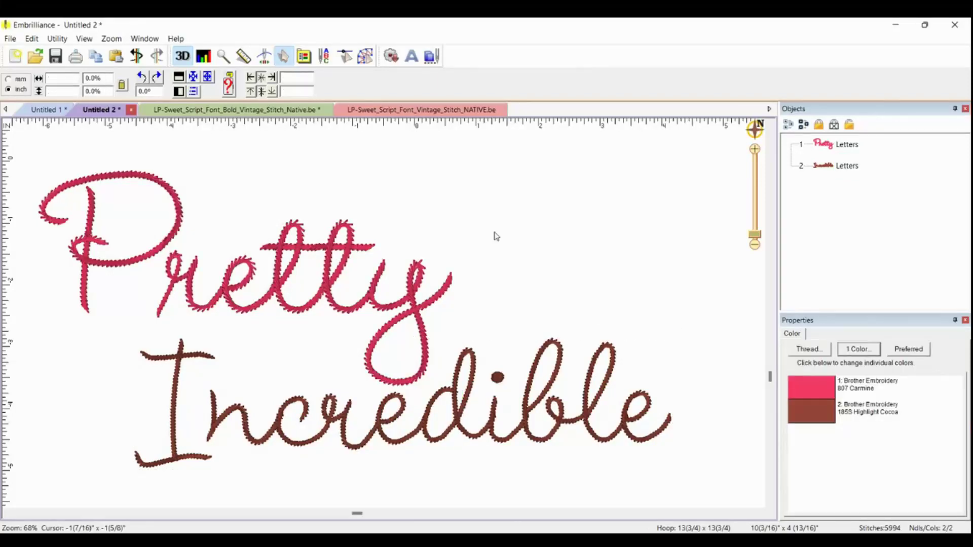
# Step: Select the letter r in "Pretty", nudge it slightly, and switch it to its alternate Replacement form
pyautogui.scroll(3, 167, 317)
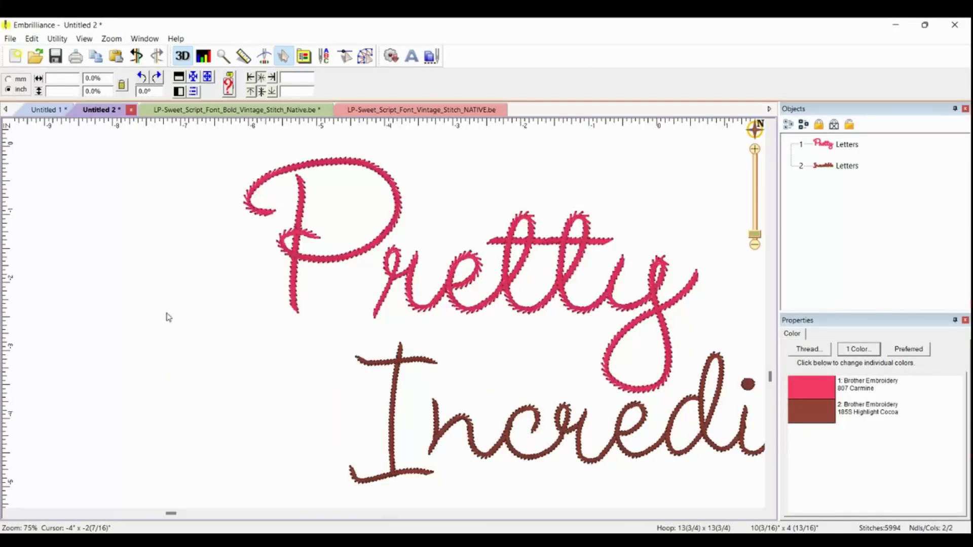
pyautogui.click(408, 317)
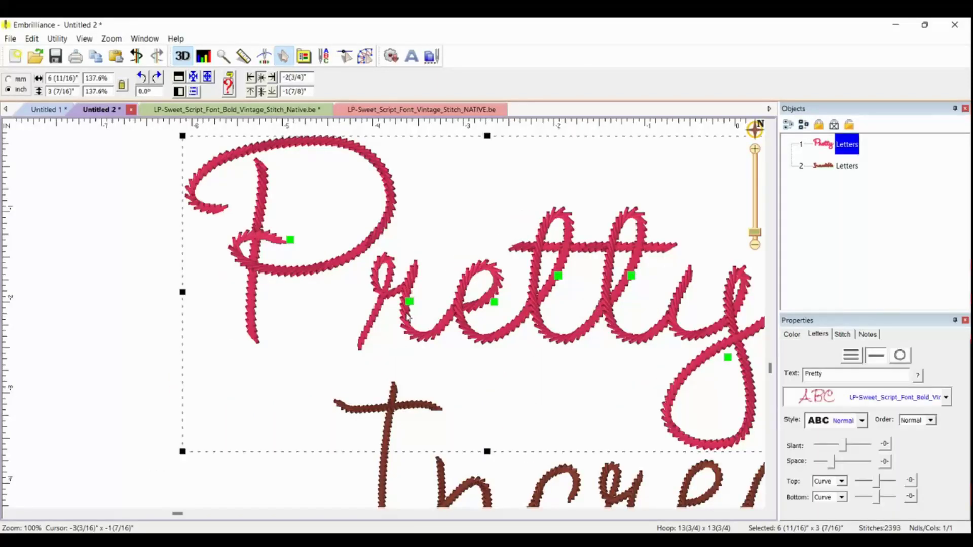
pyautogui.scroll(1, 385, 318)
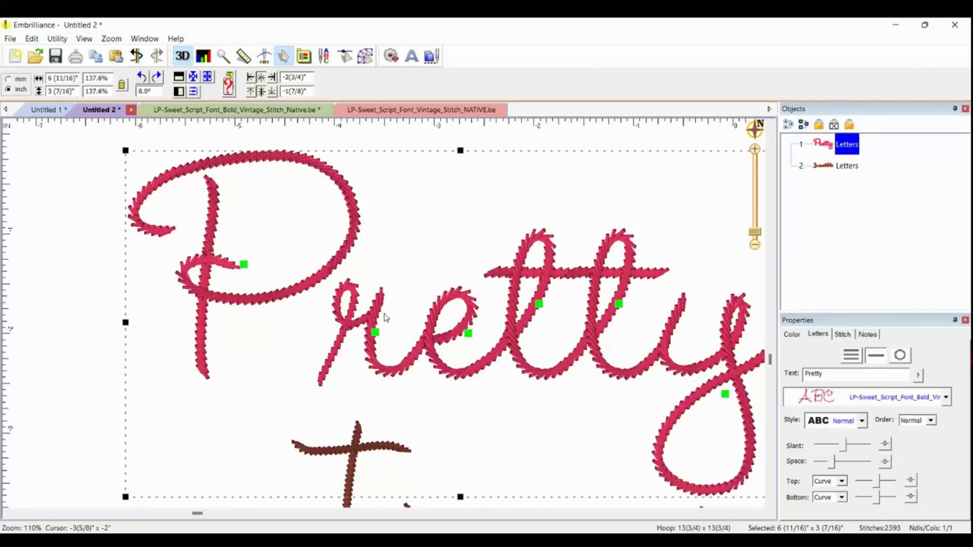
pyautogui.click(375, 332)
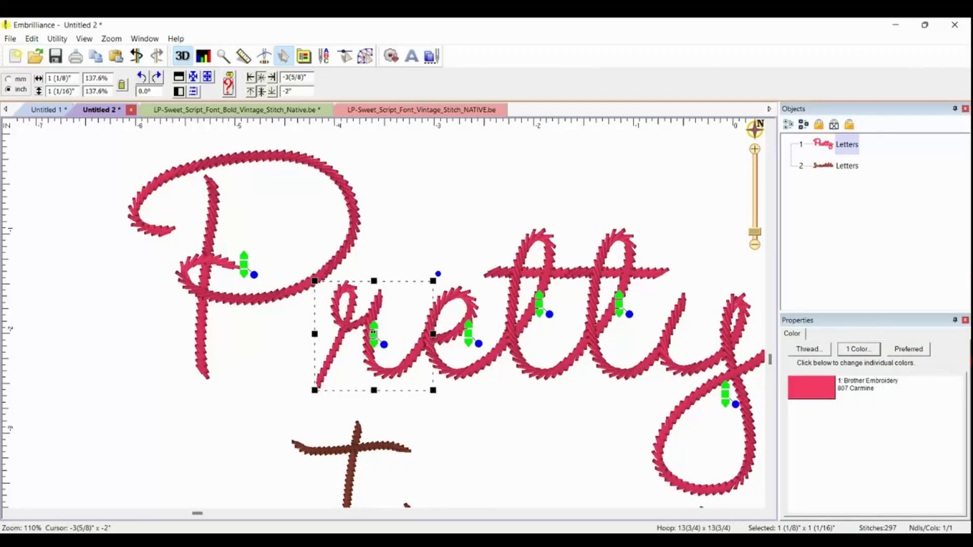
pyautogui.scroll(4, 373, 333)
pyautogui.moveTo(382, 307); pyautogui.dragTo(382, 309)
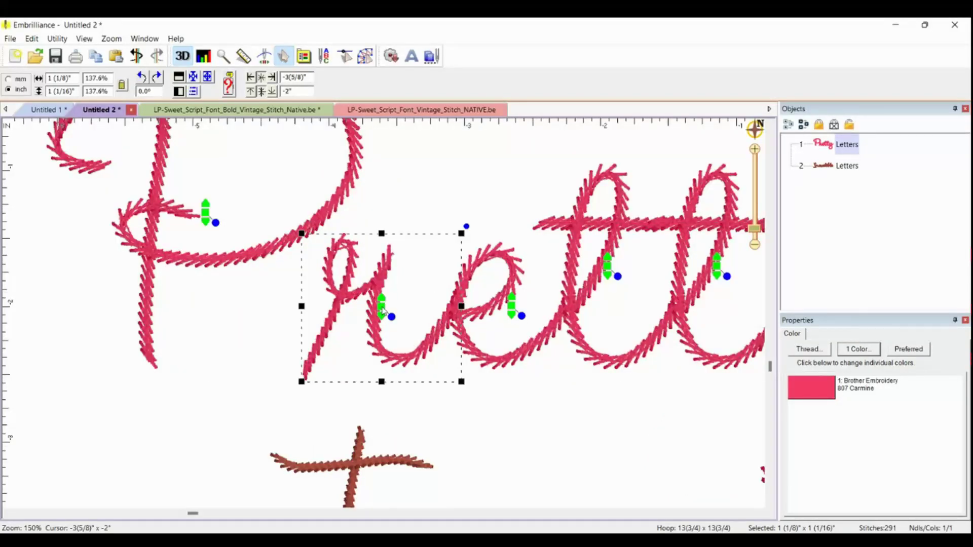
pyautogui.rightClick(465, 320)
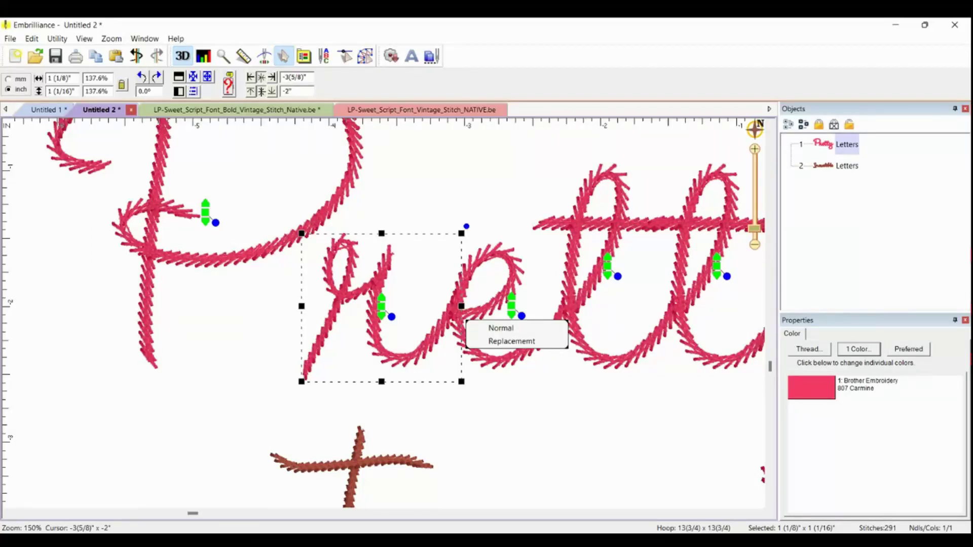
pyautogui.click(497, 328)
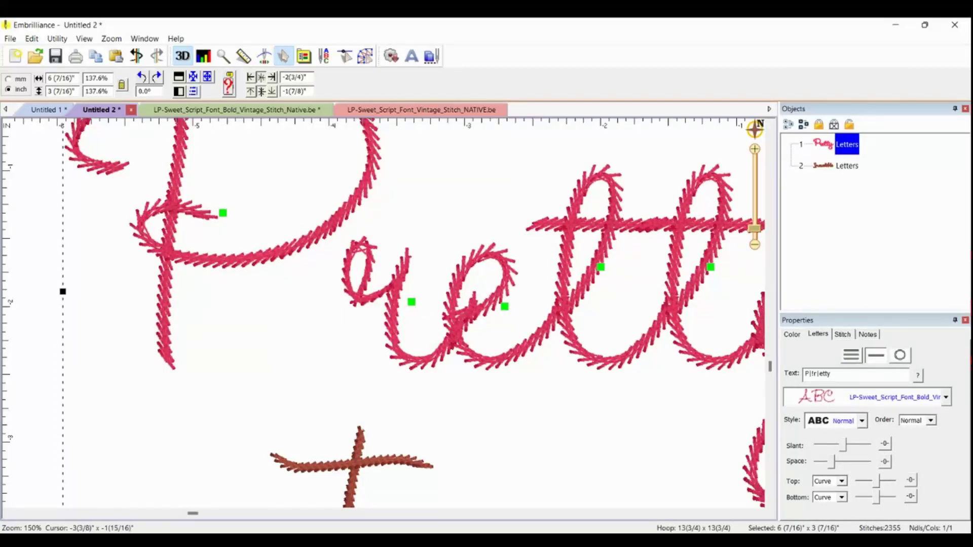
# Step: Return the r in "Pretty" to its Normal form and move it slightly left, away from the e
pyautogui.rightClick(412, 302)
pyautogui.click(521, 335)
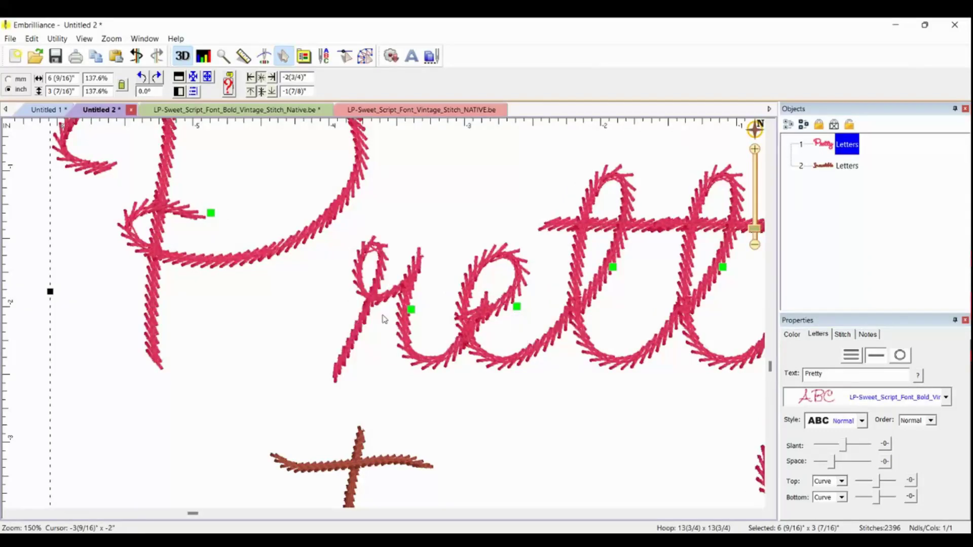
pyautogui.scroll(-2, 384, 320)
pyautogui.click(392, 315)
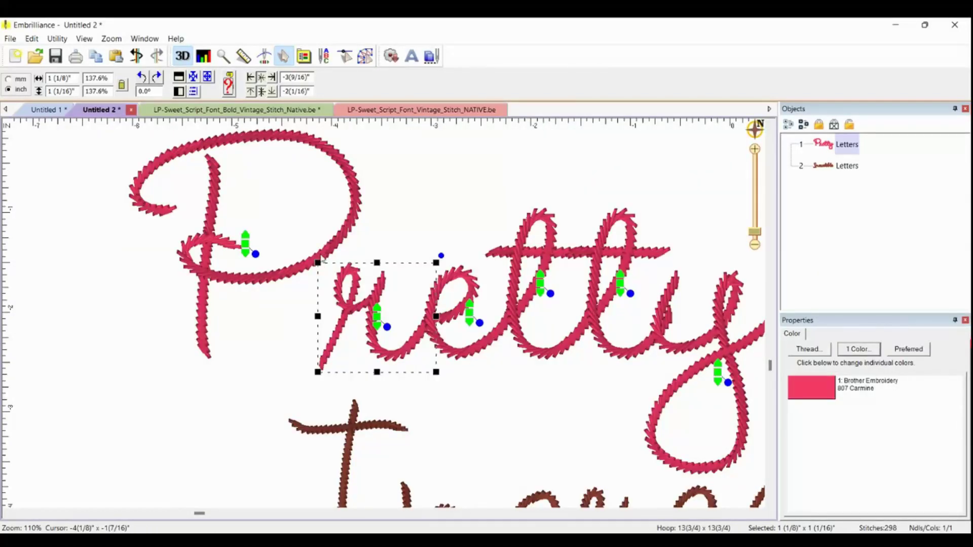
pyautogui.click(528, 414)
# Step: Raise the r in "Incredible", lower it again to meet the end of the c, and view its alternate-form options
pyautogui.scroll(-3, 528, 414)
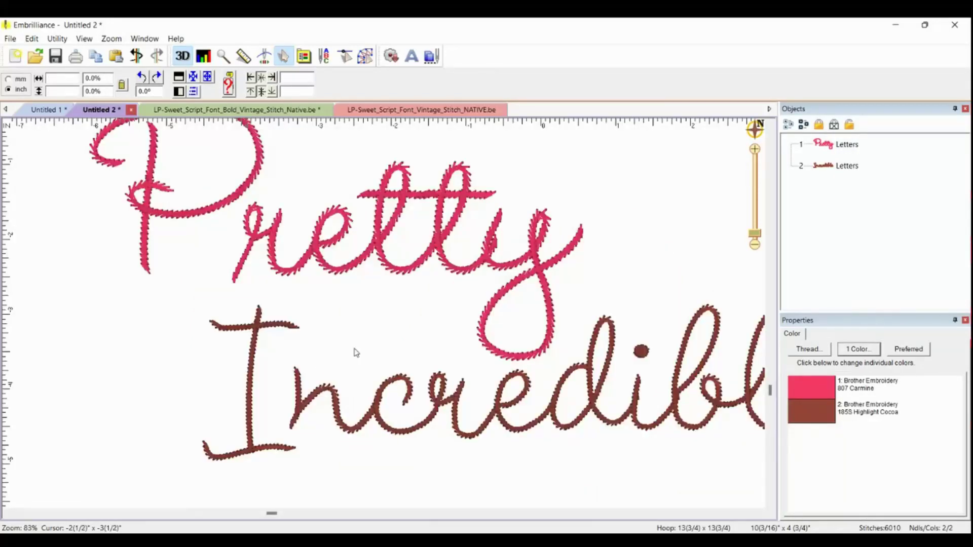
pyautogui.scroll(4, 417, 415)
pyautogui.scroll(1, 448, 269)
pyautogui.click(447, 268)
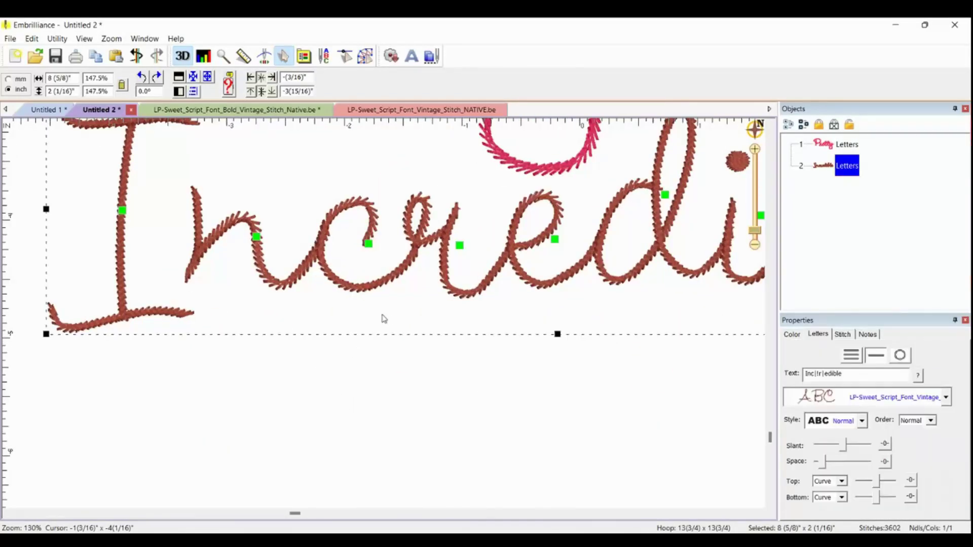
pyautogui.scroll(1, 384, 318)
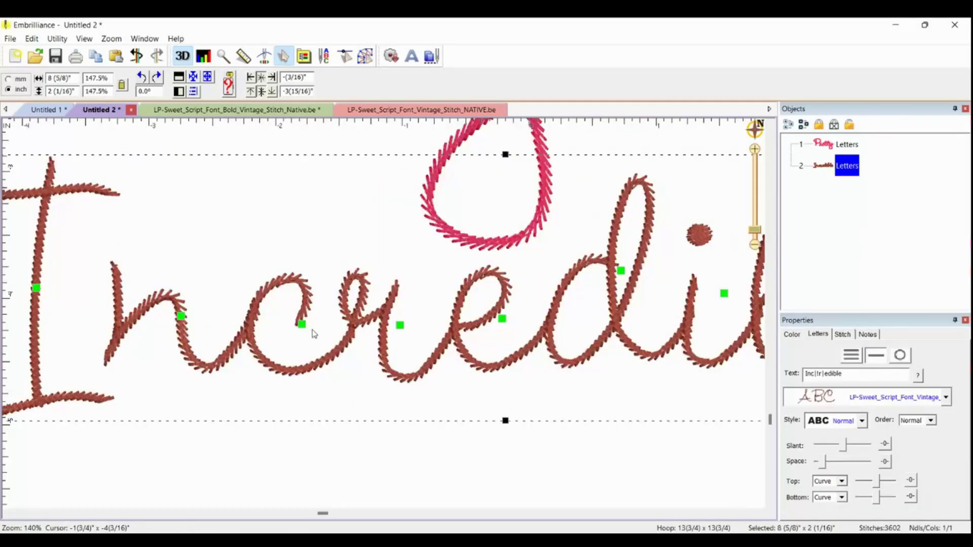
pyautogui.click(398, 327)
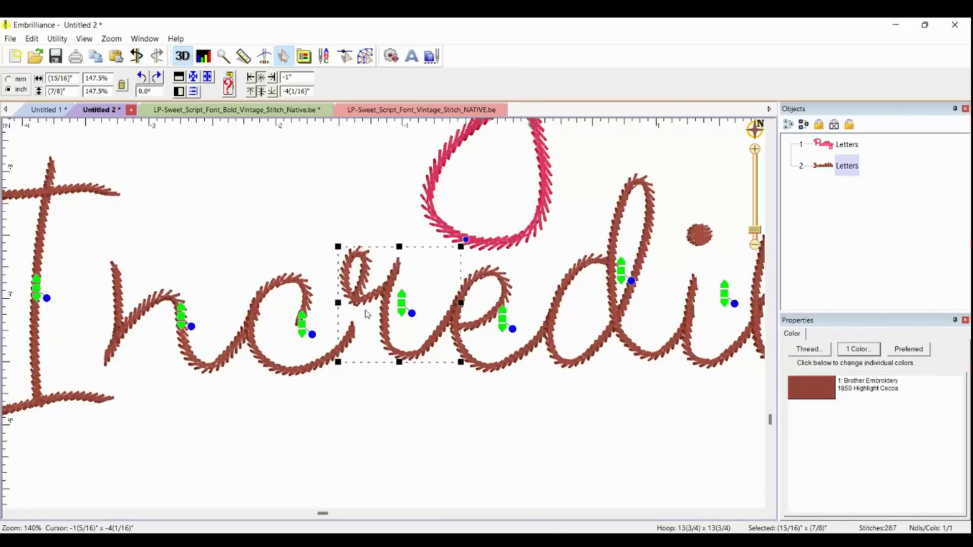
pyautogui.moveTo(403, 308); pyautogui.dragTo(403, 329)
pyautogui.rightClick(486, 339)
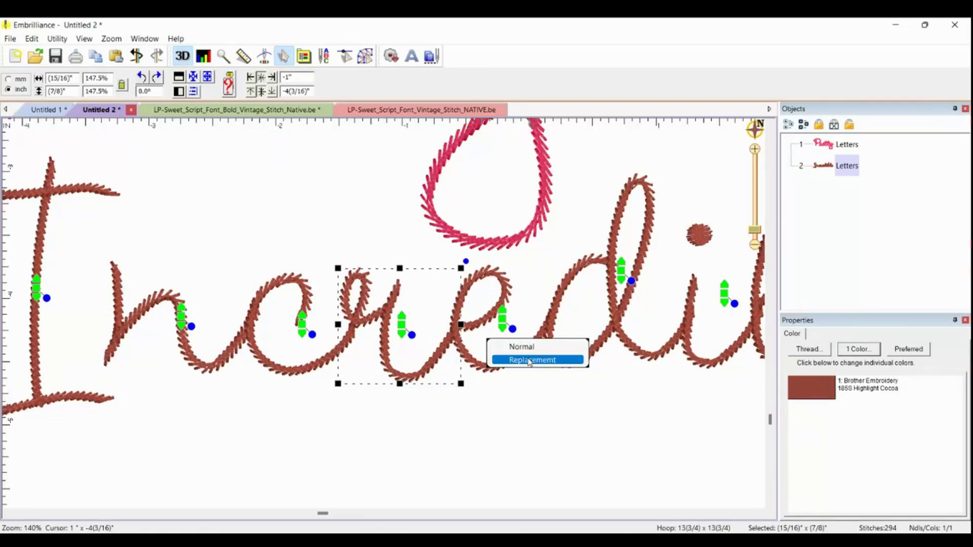
pyautogui.click(344, 237)
pyautogui.scroll(-4, 344, 237)
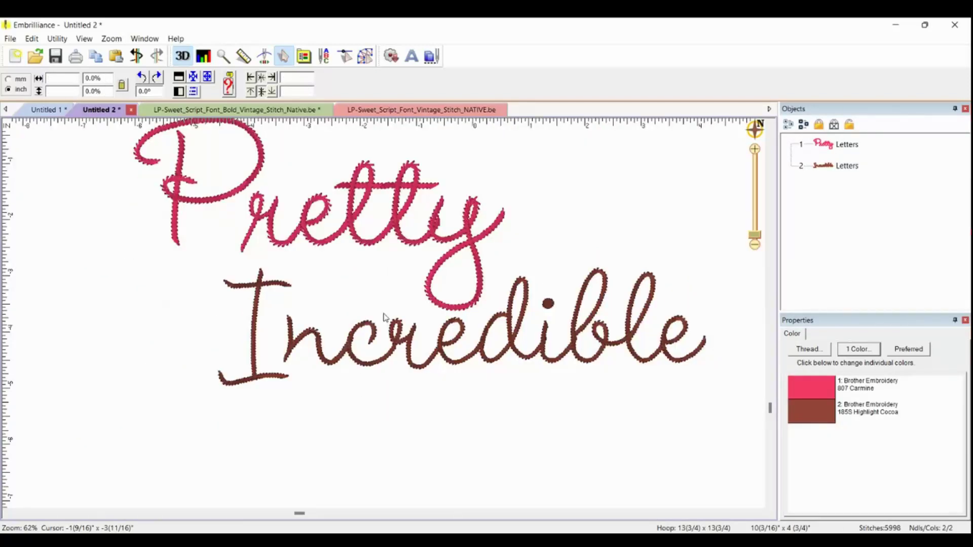
pyautogui.moveTo(768, 414); pyautogui.dragTo(768, 385)
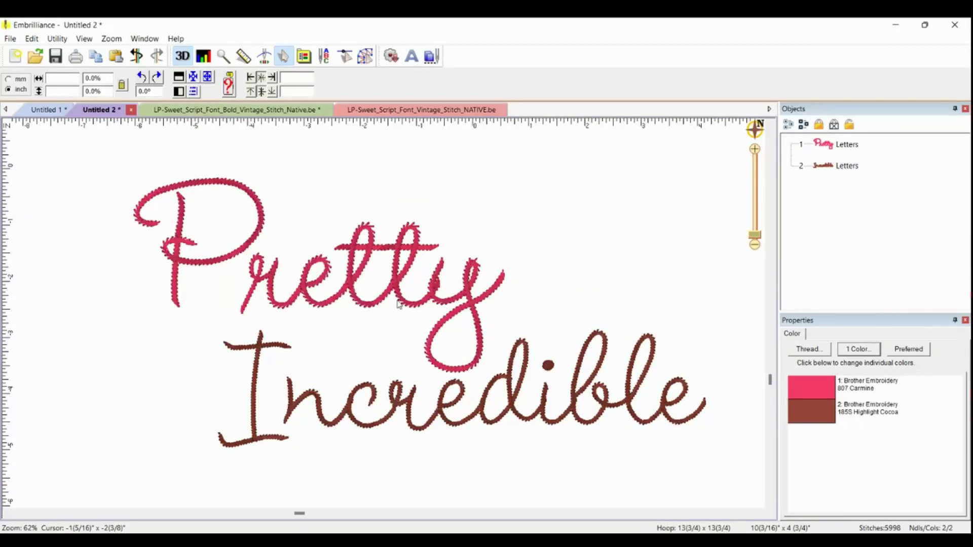
# Step: Shrink the word "Incredible" proportionally to about 4 inches wide and 1 inch high
pyautogui.click(421, 308)
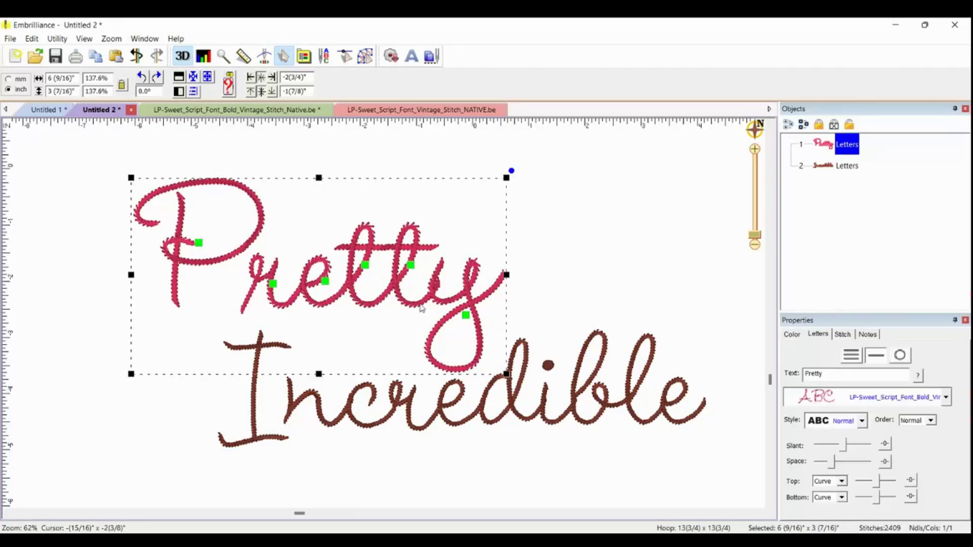
pyautogui.click(455, 427)
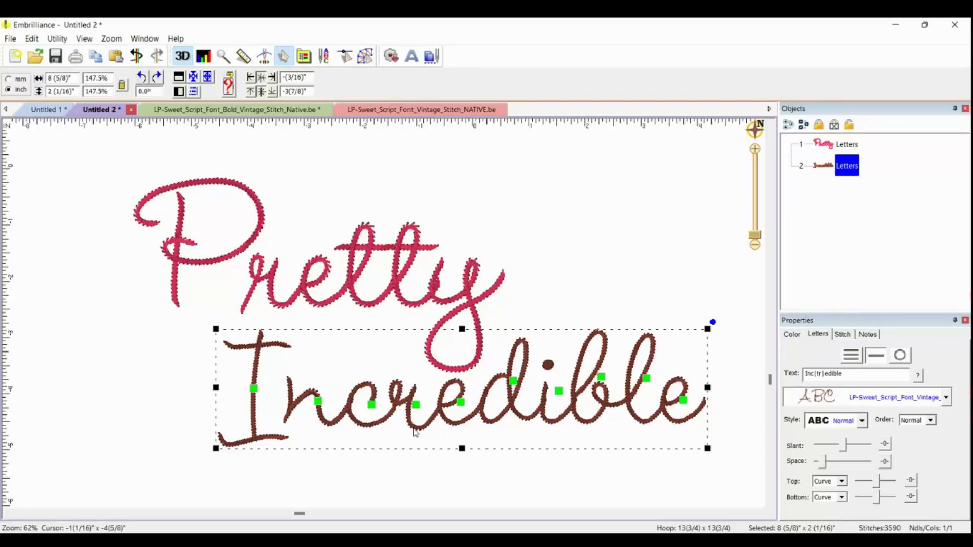
pyautogui.scroll(3, 415, 430)
pyautogui.scroll(-1, 364, 356)
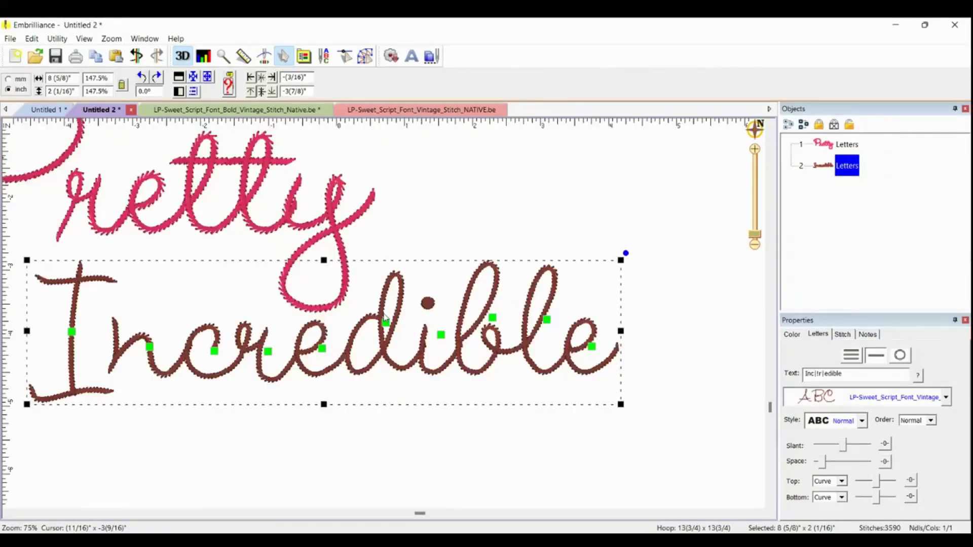
pyautogui.scroll(-1, 377, 304)
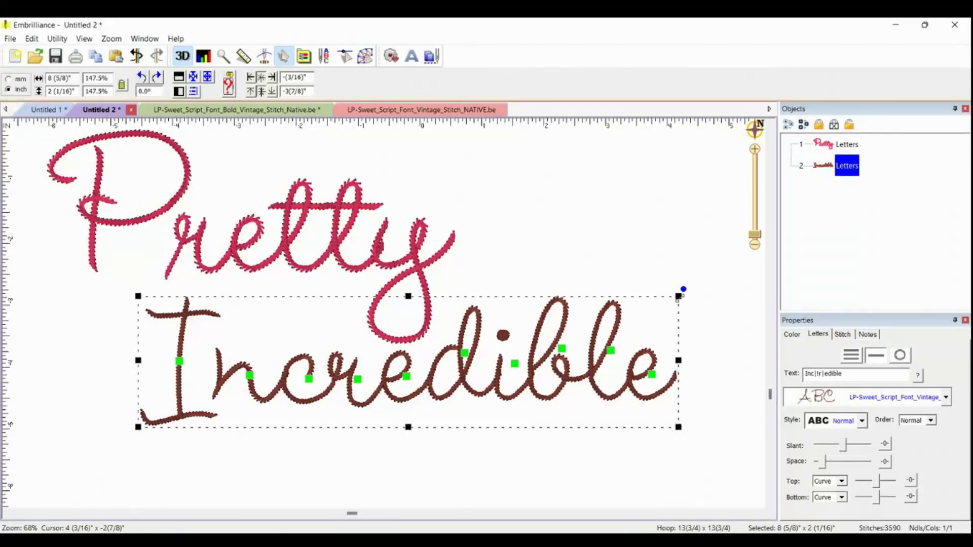
pyautogui.moveTo(679, 296); pyautogui.dragTo(388, 365)
pyautogui.scroll(2, 332, 417)
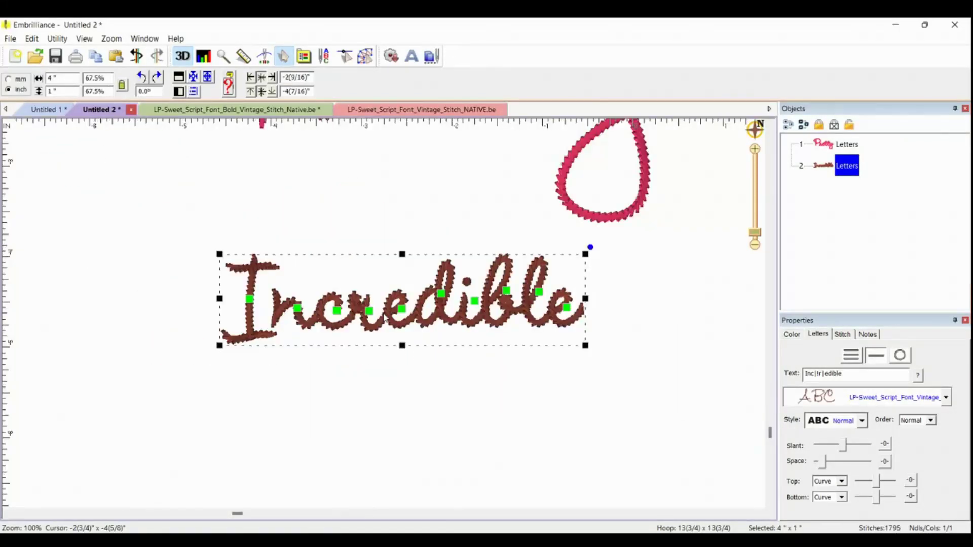
pyautogui.click(454, 374)
pyautogui.scroll(-1, 376, 311)
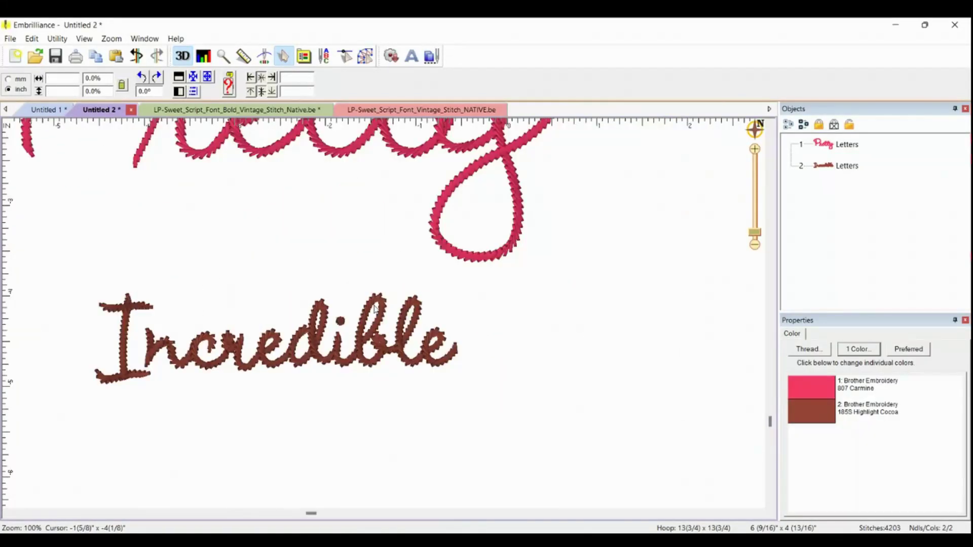
pyautogui.scroll(-6, 374, 309)
# Step: Enlarge the word "Incredible" proportionally to about 8 11/16 inches wide
pyautogui.click(375, 309)
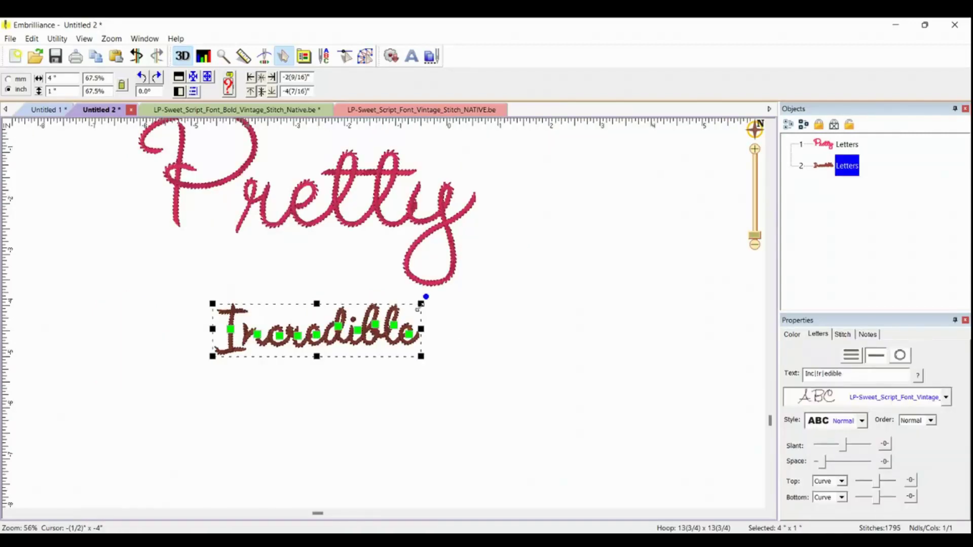
pyautogui.moveTo(420, 304); pyautogui.dragTo(664, 207)
pyautogui.click(505, 426)
# Step: Scale the word "Pretty" proportionally to 50%
pyautogui.click(429, 224)
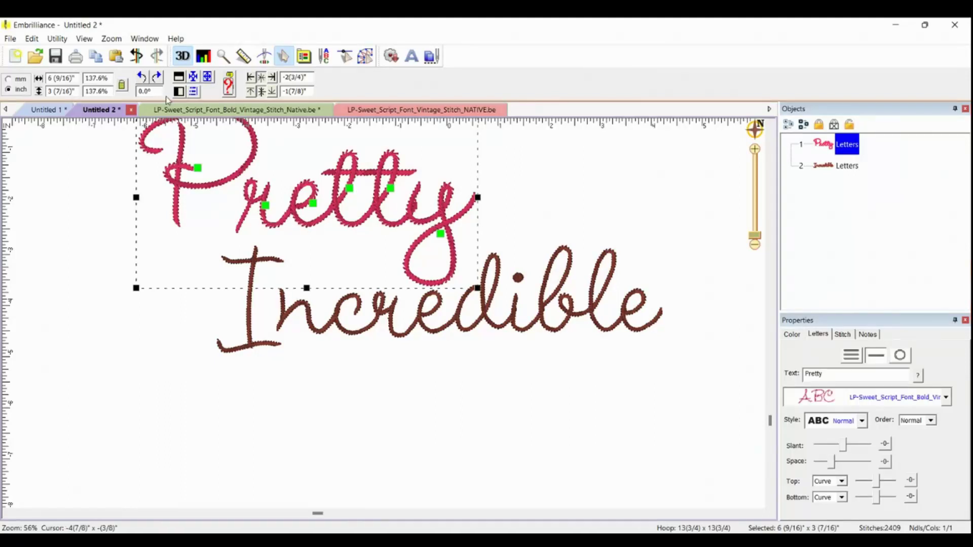
pyautogui.moveTo(112, 78); pyautogui.dragTo(53, 75)
pyautogui.write('50')
pyautogui.press('Return')
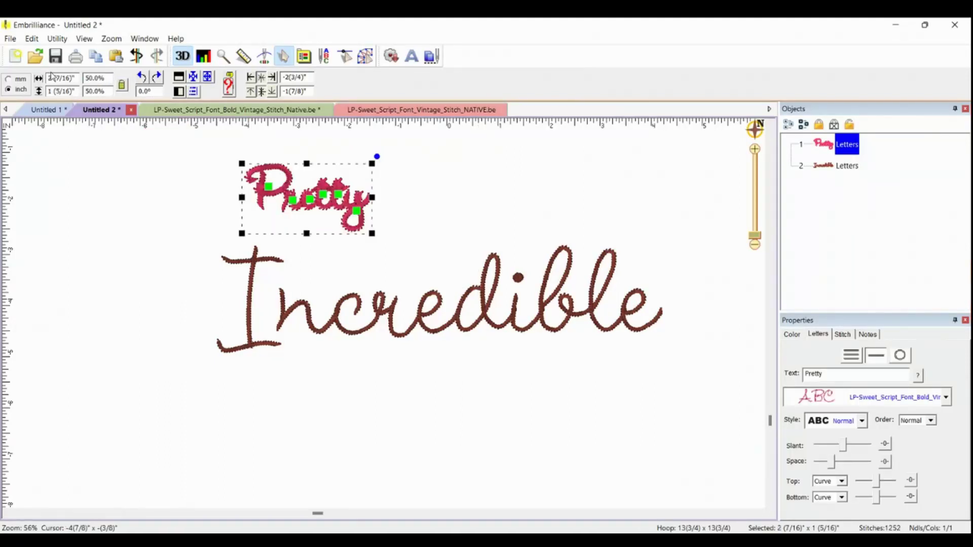
pyautogui.click(366, 439)
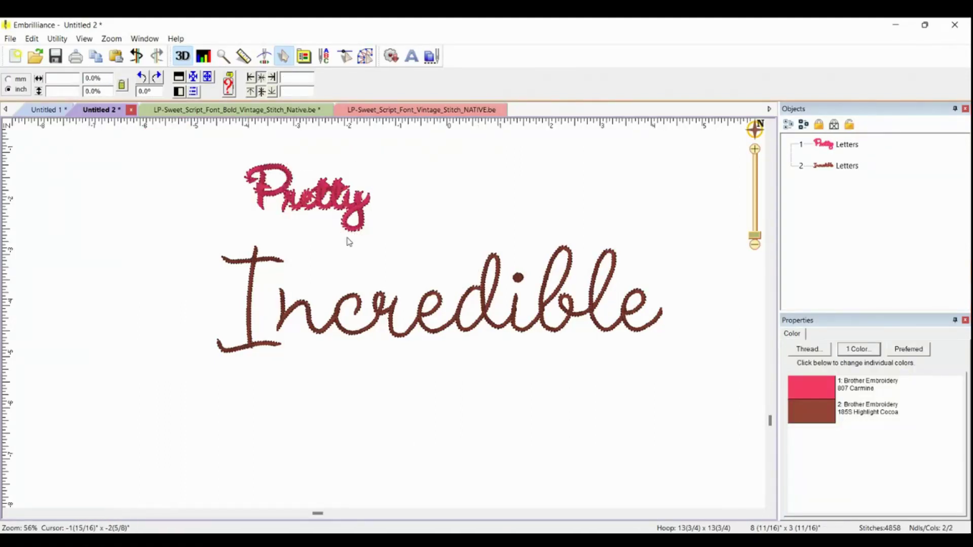
# Step: Undo the 50% scaling of "Pretty" and clear the selection
pyautogui.click(32, 39)
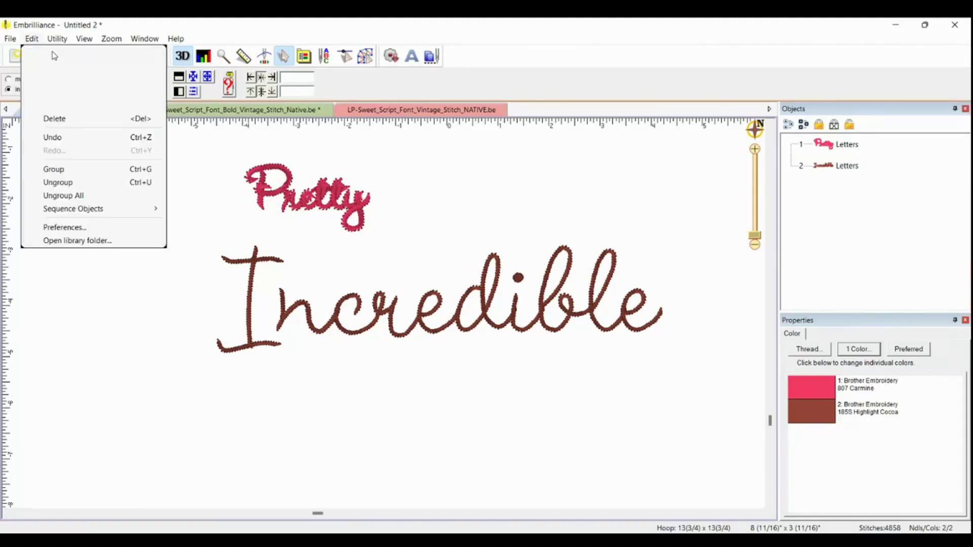
pyautogui.click(73, 134)
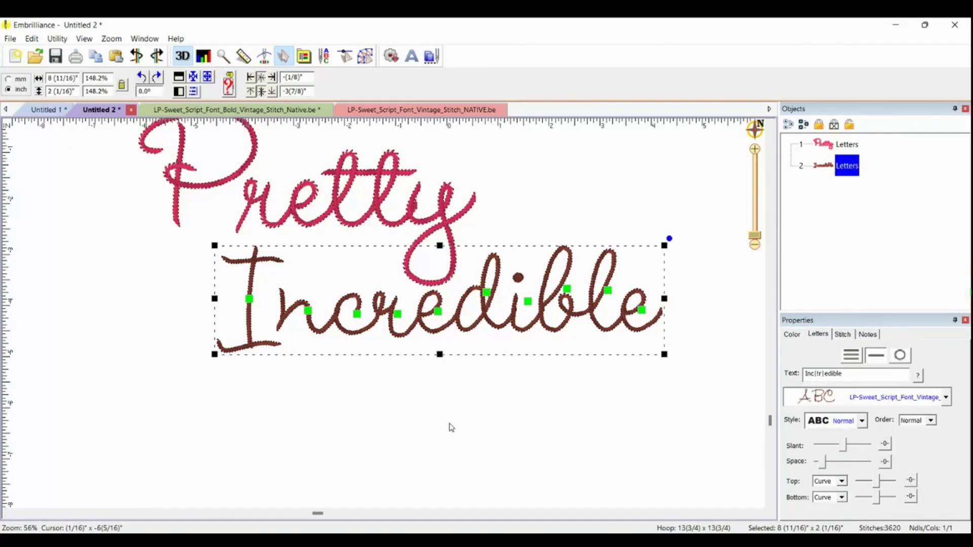
pyautogui.click(450, 427)
# Step: Shift the letter r in "Pretty" a little to the left, farther from the e
pyautogui.scroll(1, 459, 289)
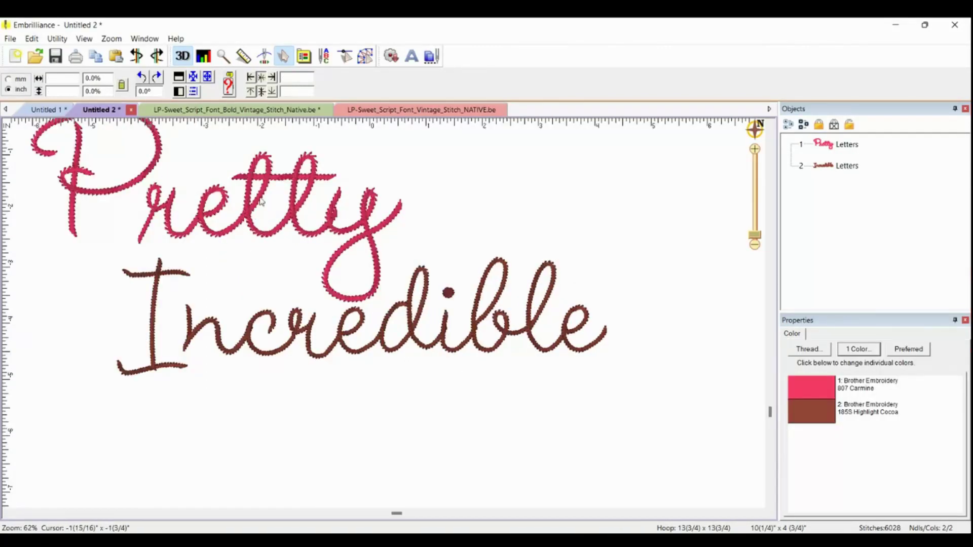
pyautogui.scroll(2, 382, 311)
pyautogui.click(384, 312)
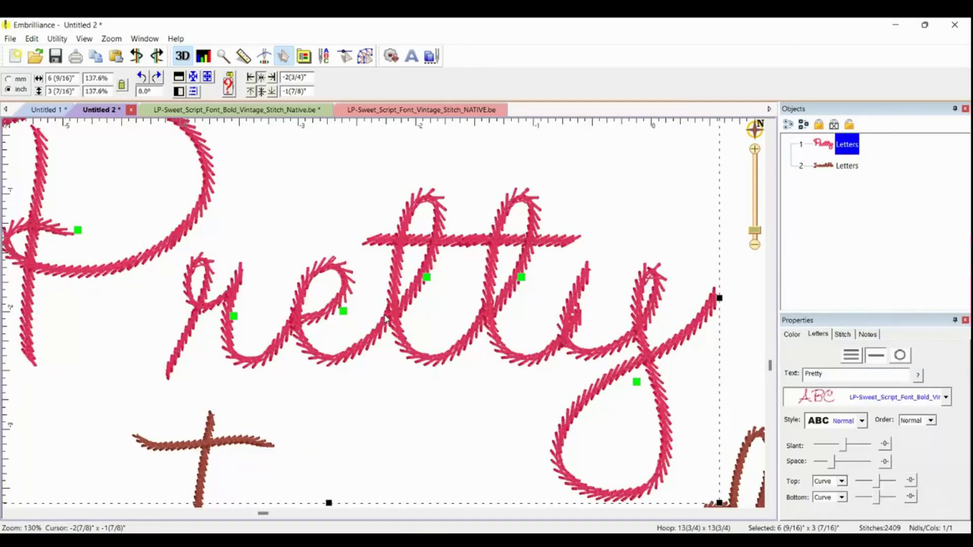
pyautogui.click(235, 318)
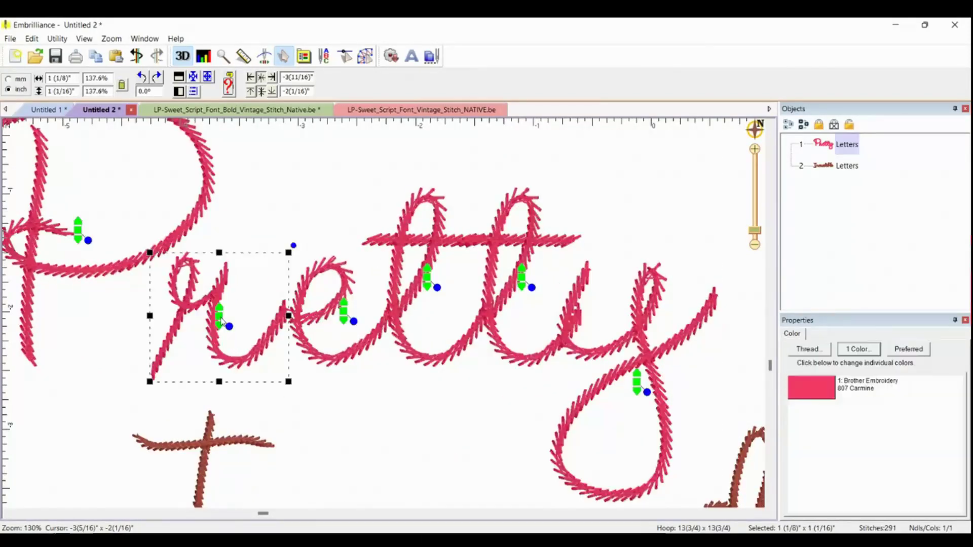
pyautogui.click(313, 200)
# Step: Show the stitch settings of the word "Pretty" and turn off the 3D view to examine its stitches
pyautogui.click(327, 267)
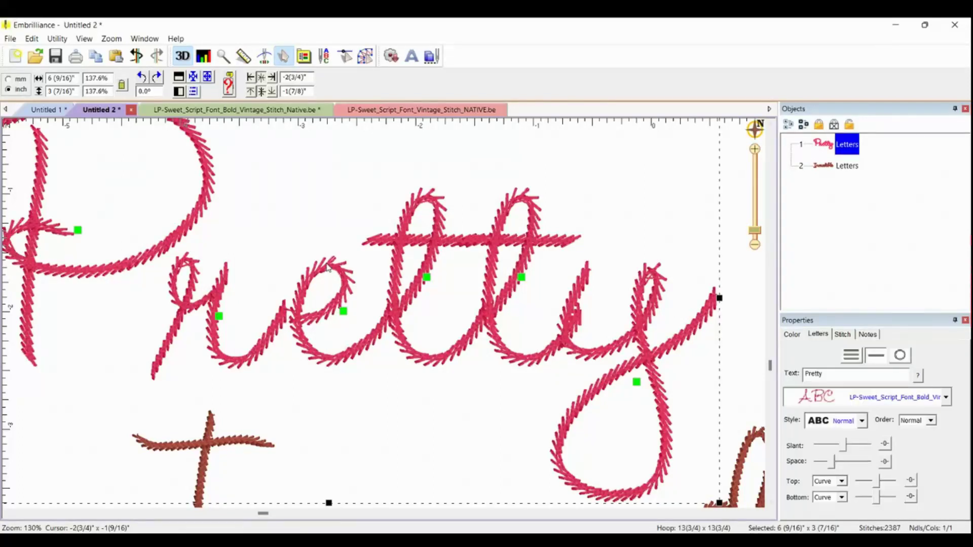
pyautogui.click(841, 335)
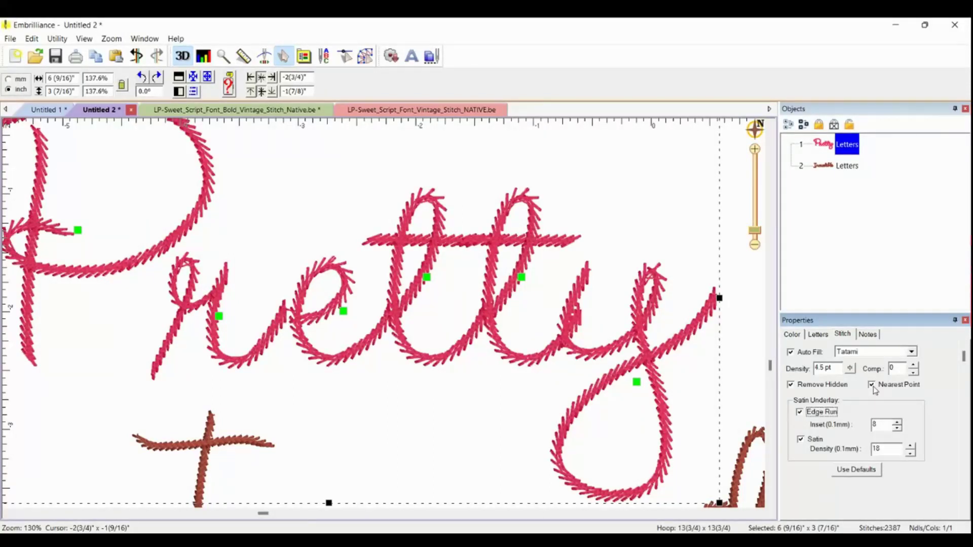
pyautogui.press('3')
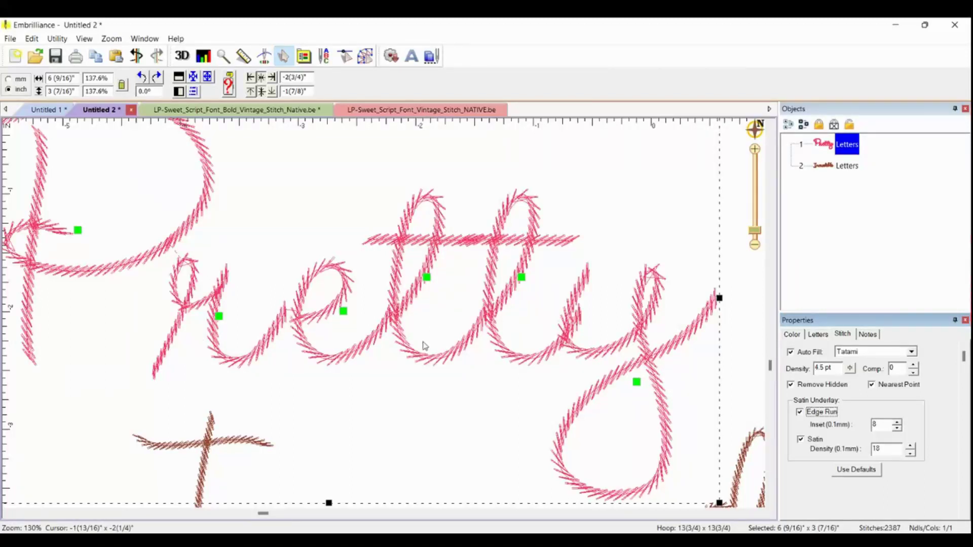
# Step: Shift the letter r in "Pretty" slightly right so it joins the e, and inspect the connection up close
pyautogui.moveTo(222, 323)
pyautogui.mouseDown()
pyautogui.moveTo(206, 364)
pyautogui.moveTo(230, 325)
pyautogui.mouseUp()
pyautogui.click(311, 320)
pyautogui.scroll(2, 312, 320)
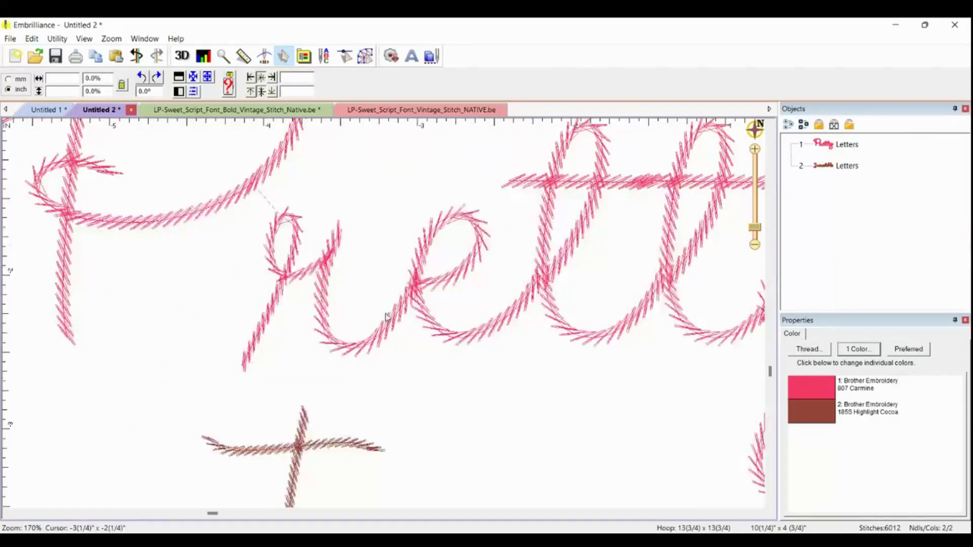
pyautogui.scroll(-3, 411, 309)
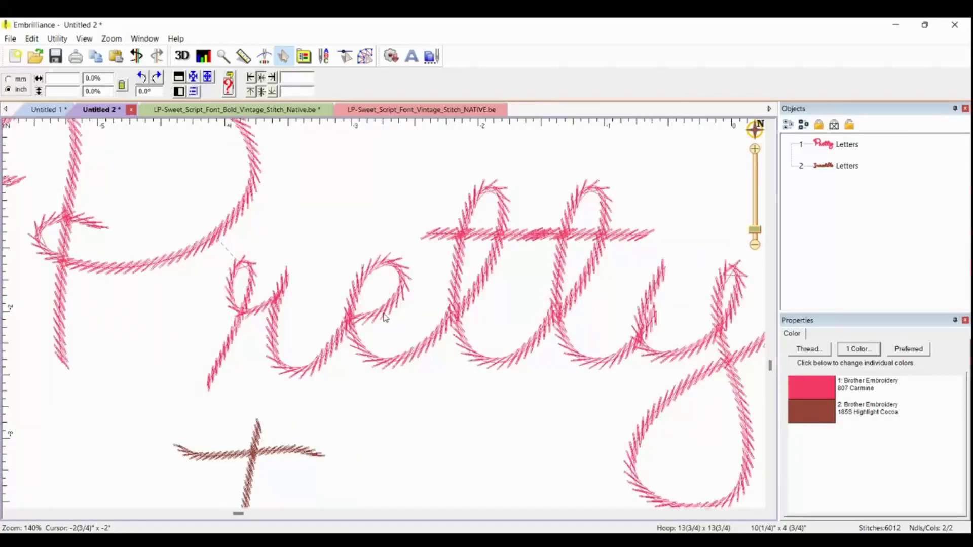
pyautogui.scroll(1, 472, 299)
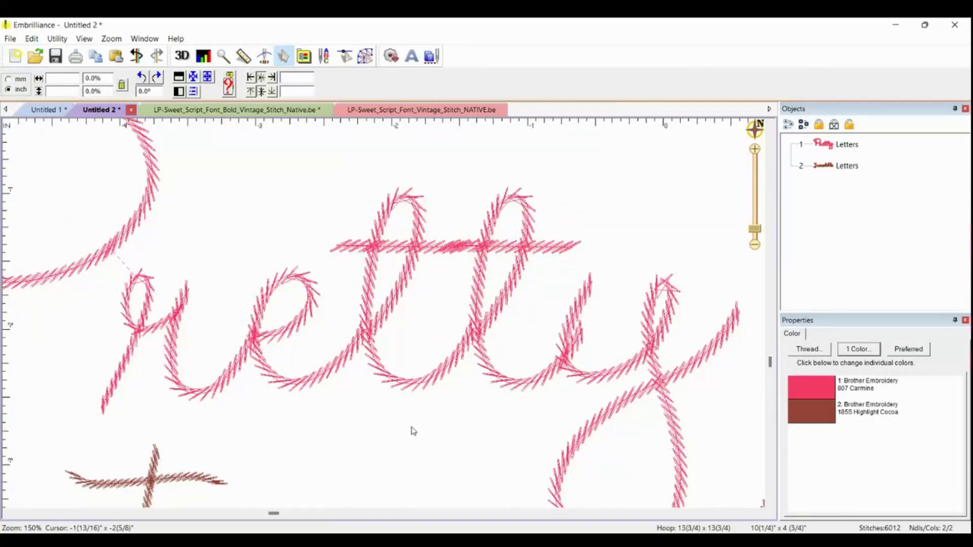
# Step: Pull the letter r in "Pretty" left, away from the e, and turn off Nearest Point for the word
pyautogui.click(175, 353)
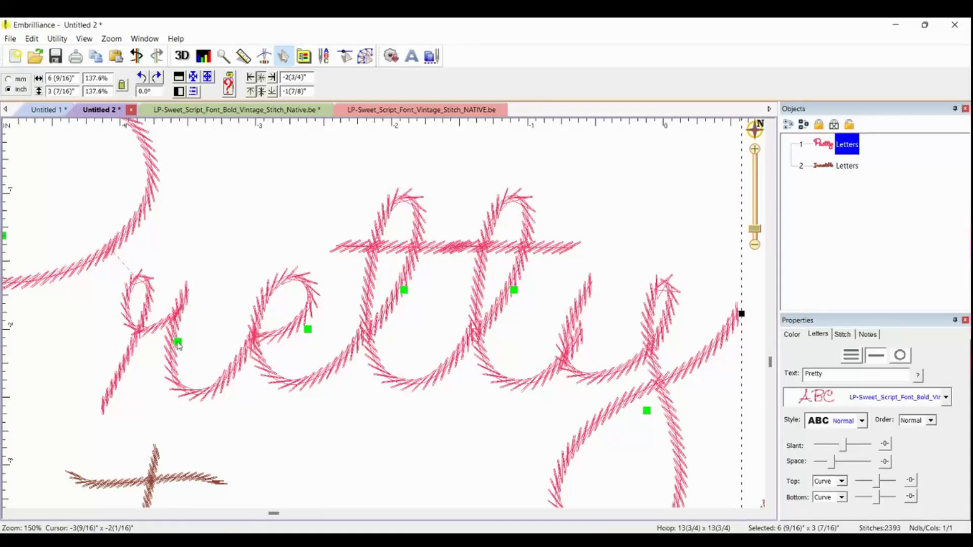
pyautogui.moveTo(177, 345); pyautogui.dragTo(146, 347)
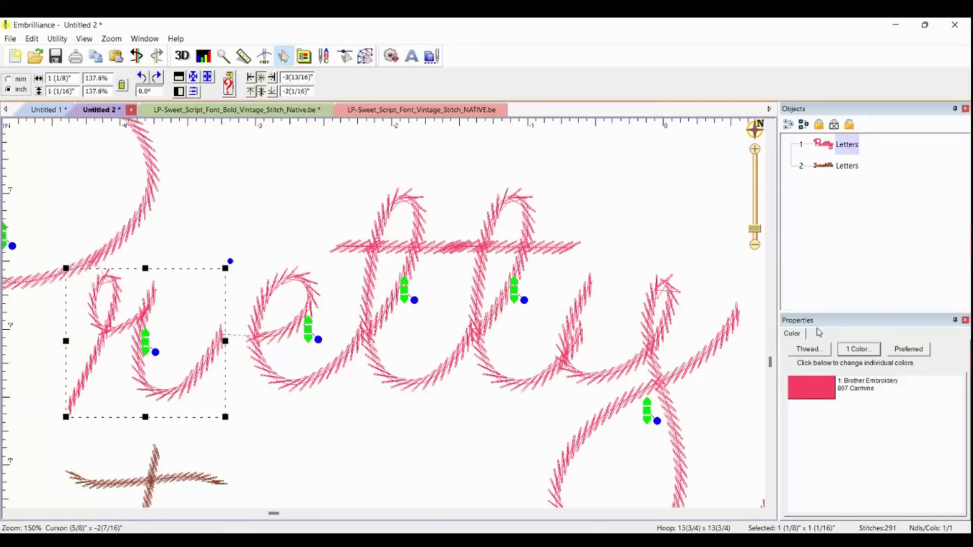
pyautogui.click(500, 384)
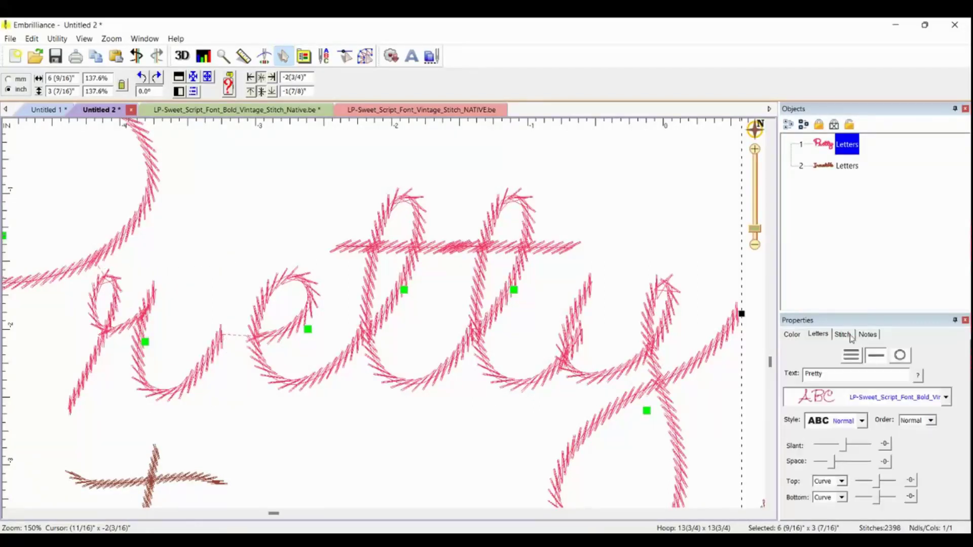
pyautogui.click(842, 334)
pyautogui.click(872, 385)
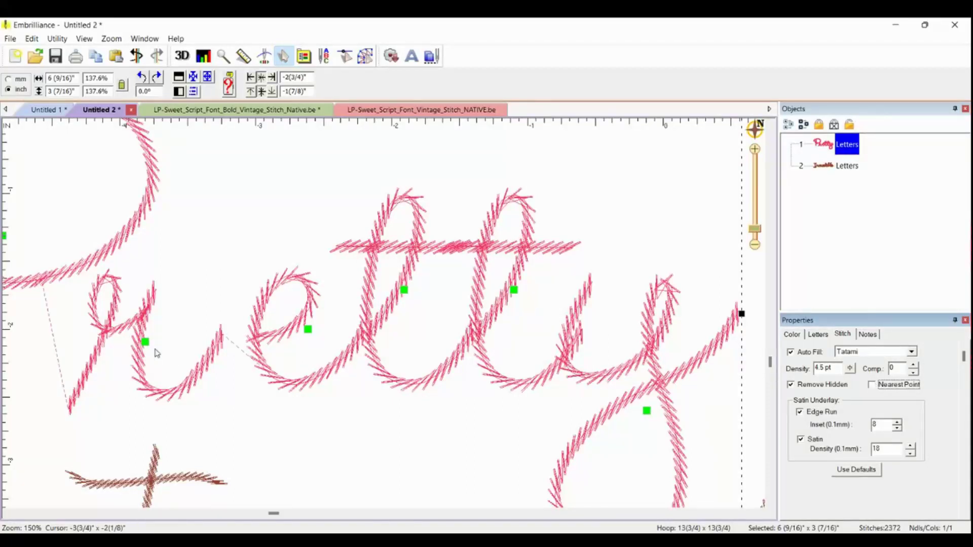
# Step: Move the letter r in "Pretty" back against the e and examine the connecting stitches between them
pyautogui.moveTo(146, 342); pyautogui.dragTo(181, 343)
pyautogui.click(182, 343)
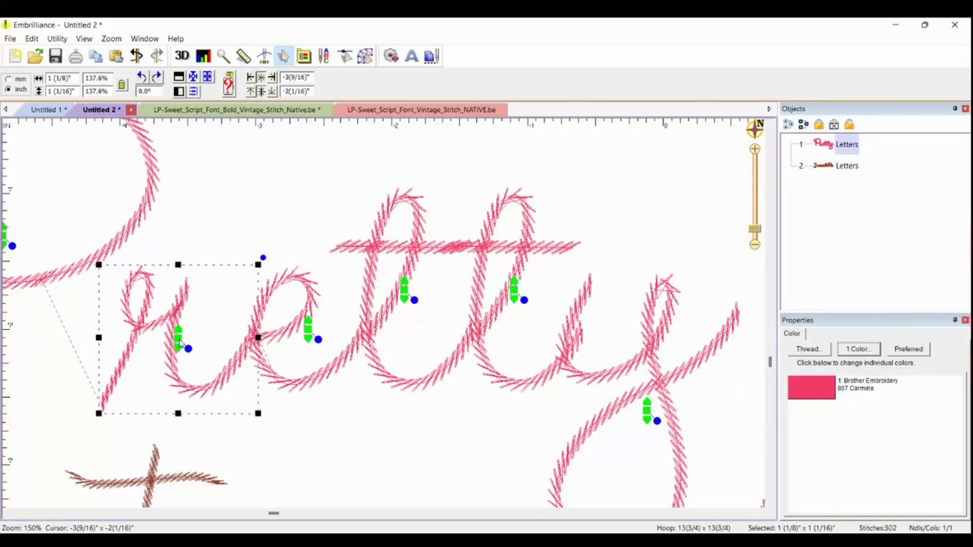
pyautogui.scroll(5, 223, 336)
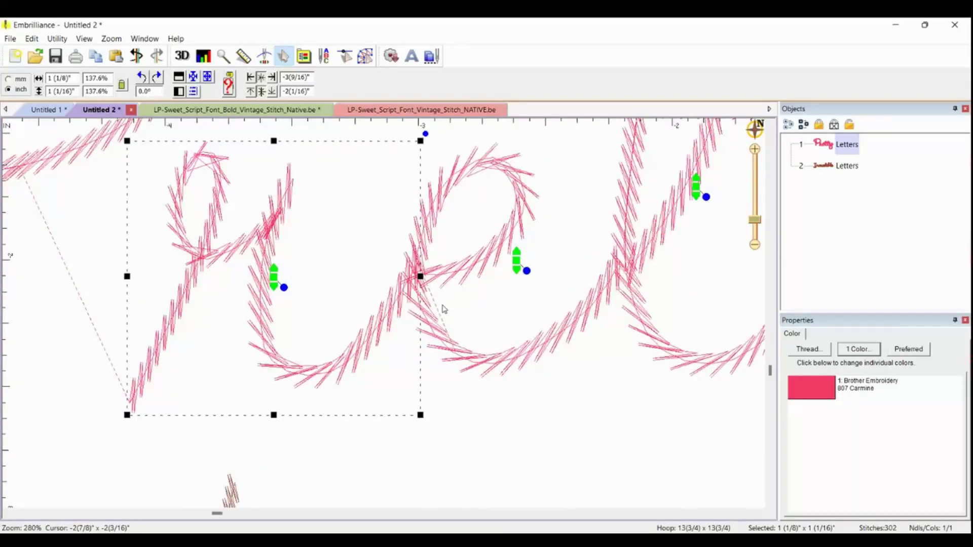
pyautogui.click(444, 309)
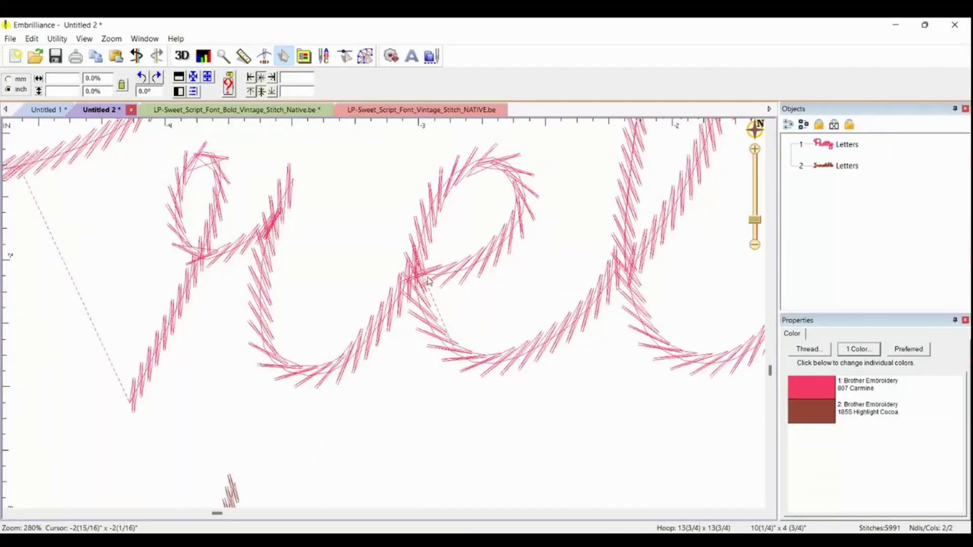
pyautogui.click(358, 347)
pyautogui.scroll(-5, 357, 347)
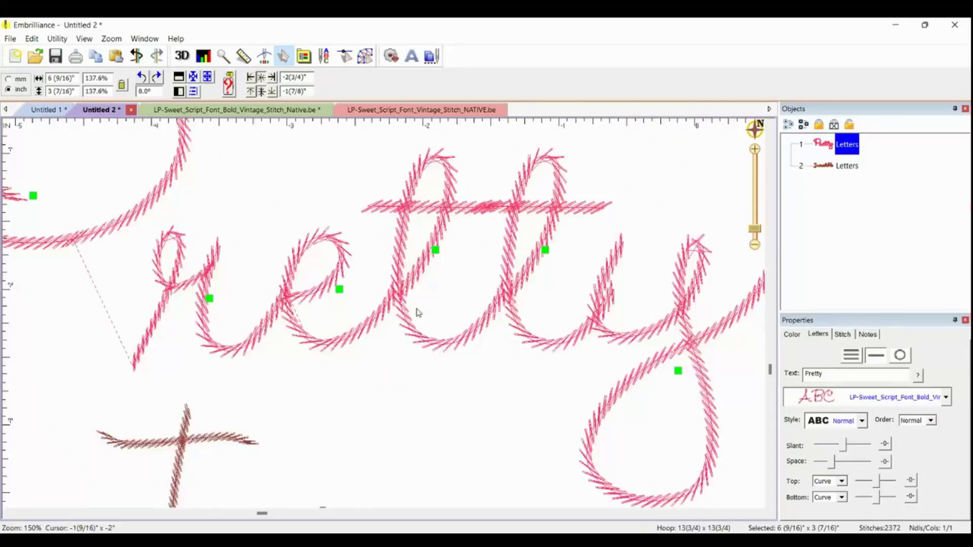
# Step: Pull the first t in "Pretty" up and left out of the word and return it to its connected position
pyautogui.moveTo(433, 226); pyautogui.dragTo(408, 173)
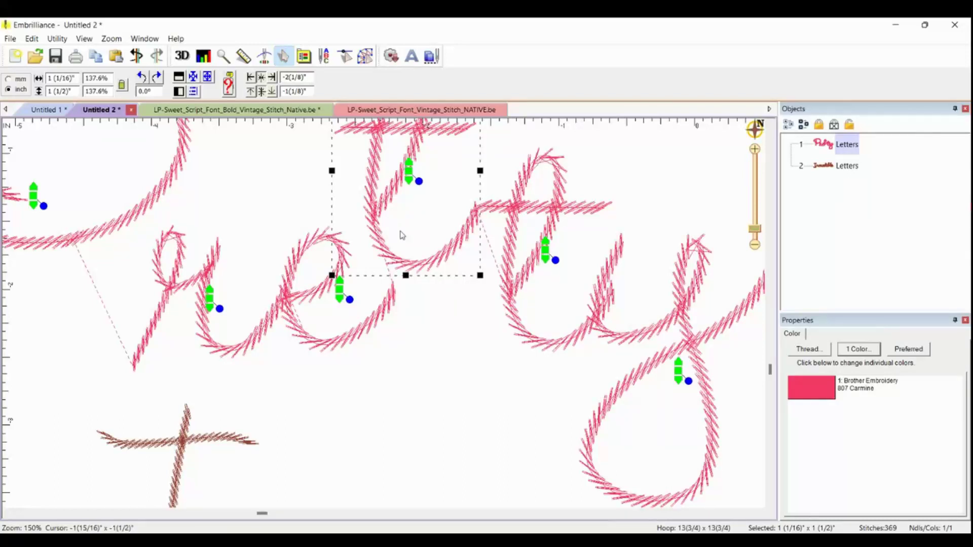
pyautogui.moveTo(408, 171); pyautogui.dragTo(440, 249)
pyautogui.click(442, 416)
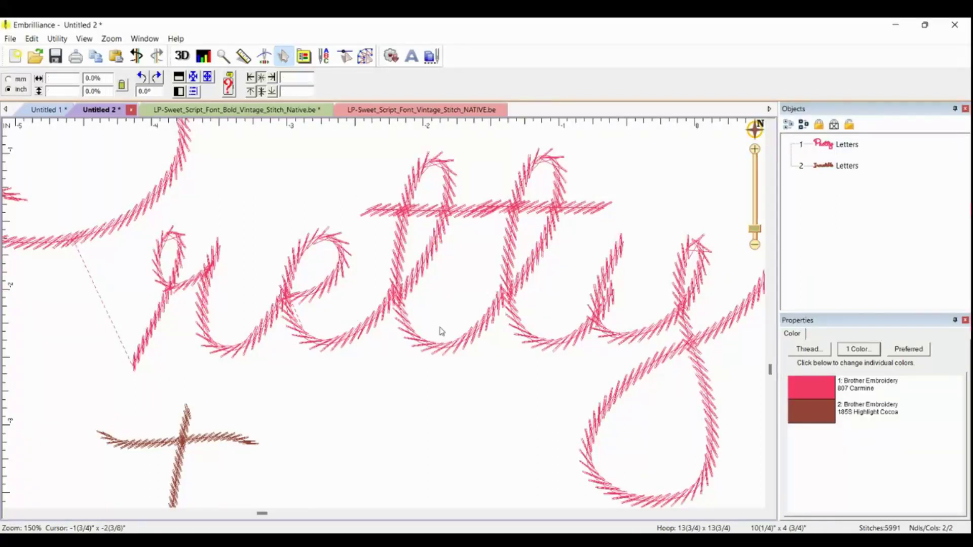
# Step: Turn Nearest Point back on in the stitch settings of the word "Pretty"
pyautogui.click(458, 347)
pyautogui.click(842, 334)
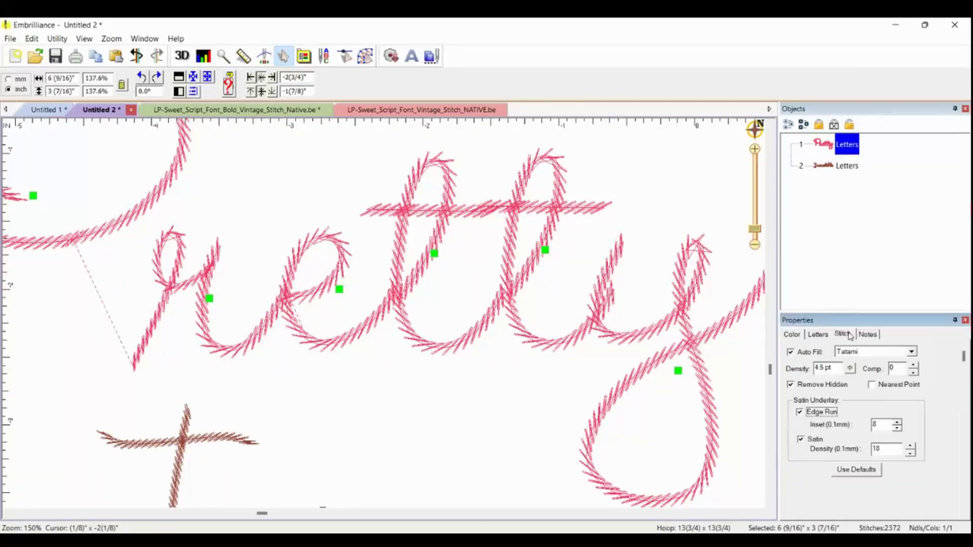
pyautogui.click(872, 386)
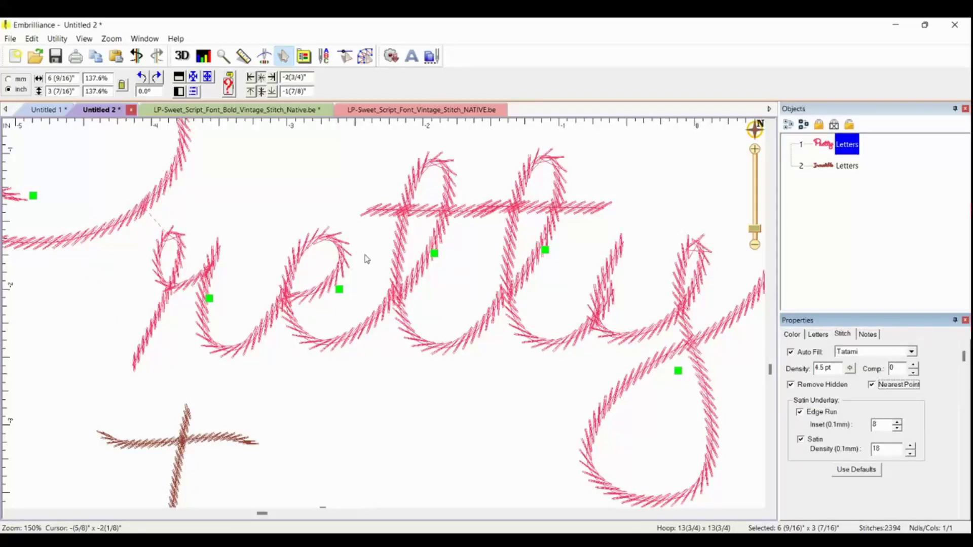
# Step: Shift the letter y in "Pretty" slightly to the right and clear the selection
pyautogui.moveTo(674, 373); pyautogui.dragTo(688, 376)
pyautogui.click(554, 393)
pyautogui.scroll(-4, 382, 318)
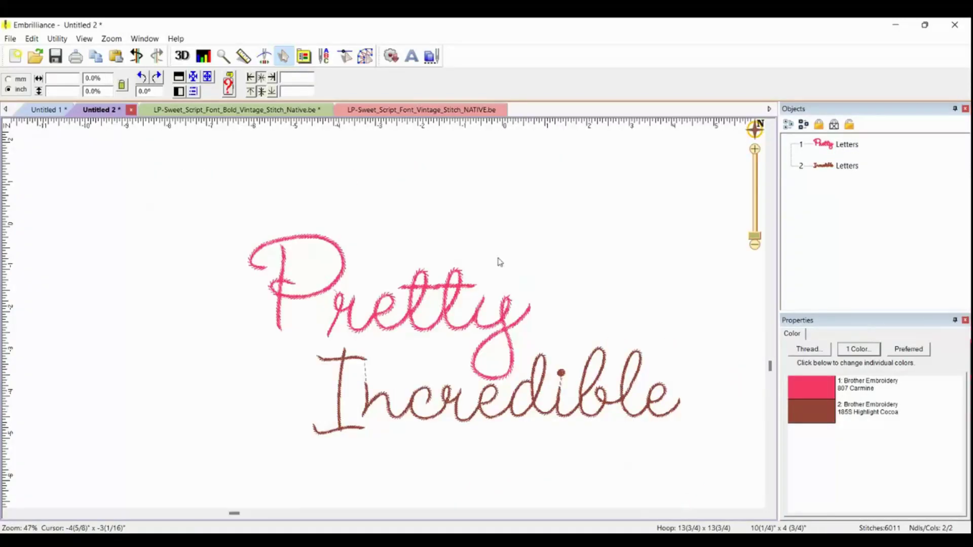
# Step: Move the capital P in "Pretty" slightly down and to the right, closer to the r
pyautogui.scroll(3, 500, 263)
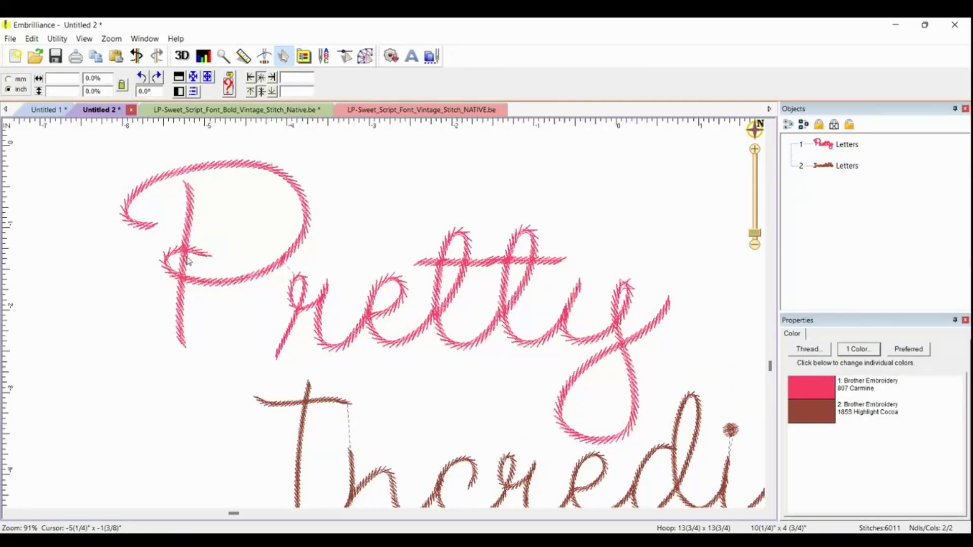
pyautogui.click(187, 261)
pyautogui.moveTo(212, 257)
pyautogui.mouseDown()
pyautogui.moveTo(233, 252)
pyautogui.moveTo(210, 265)
pyautogui.moveTo(223, 259)
pyautogui.mouseUp()
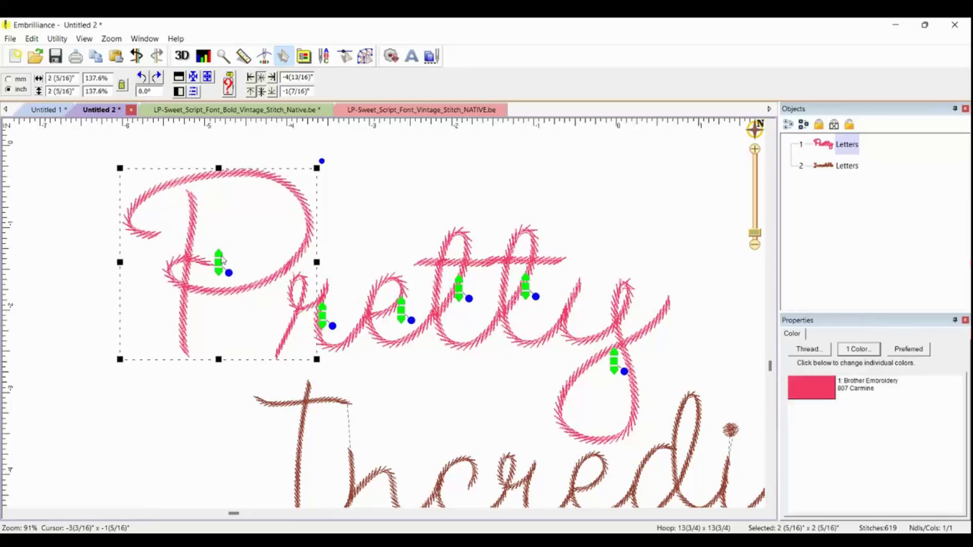
# Step: Clear the selection and turn the 3D view on to show both words with rendered stitches
pyautogui.click(495, 392)
pyautogui.scroll(-4, 495, 392)
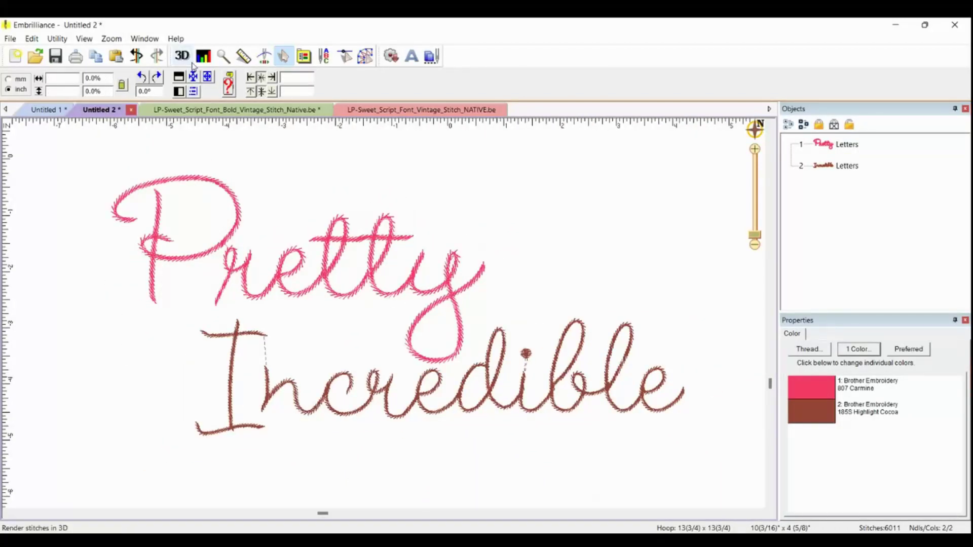
pyautogui.click(192, 64)
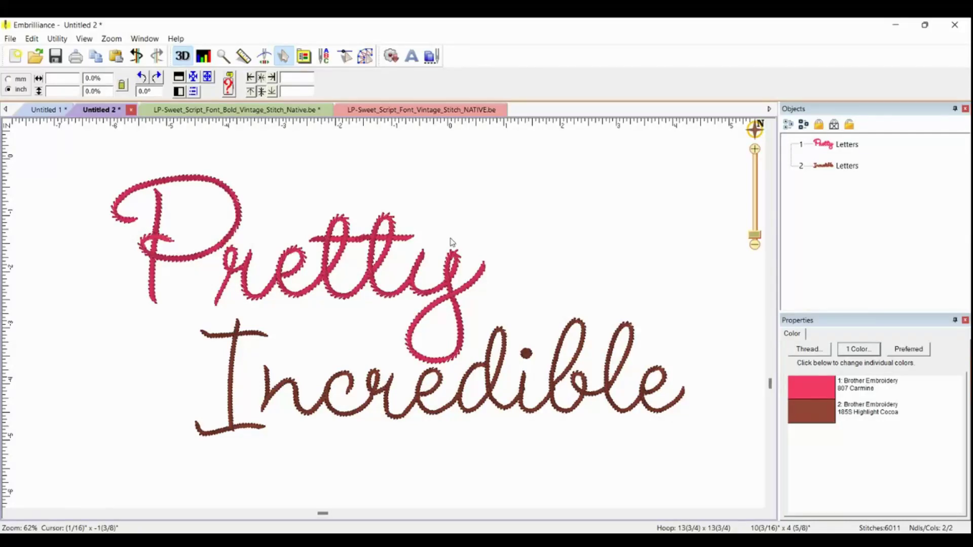